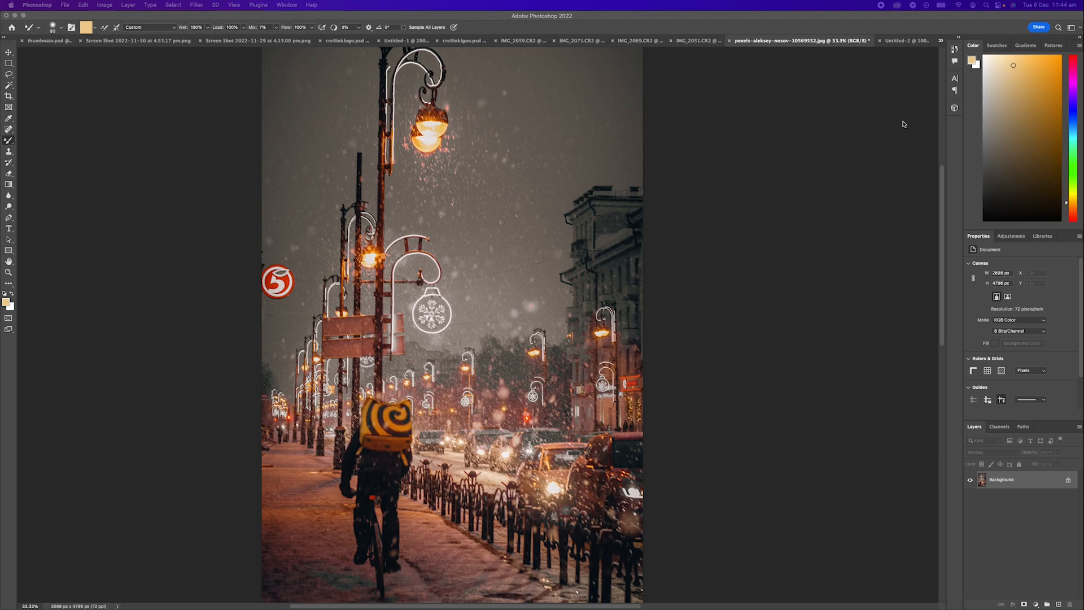
- Add a new empty layer and draw a rectangular selection beneath the top street lamp
click(719, 266)
key(v)
key(super+shift+n)
key(Return)
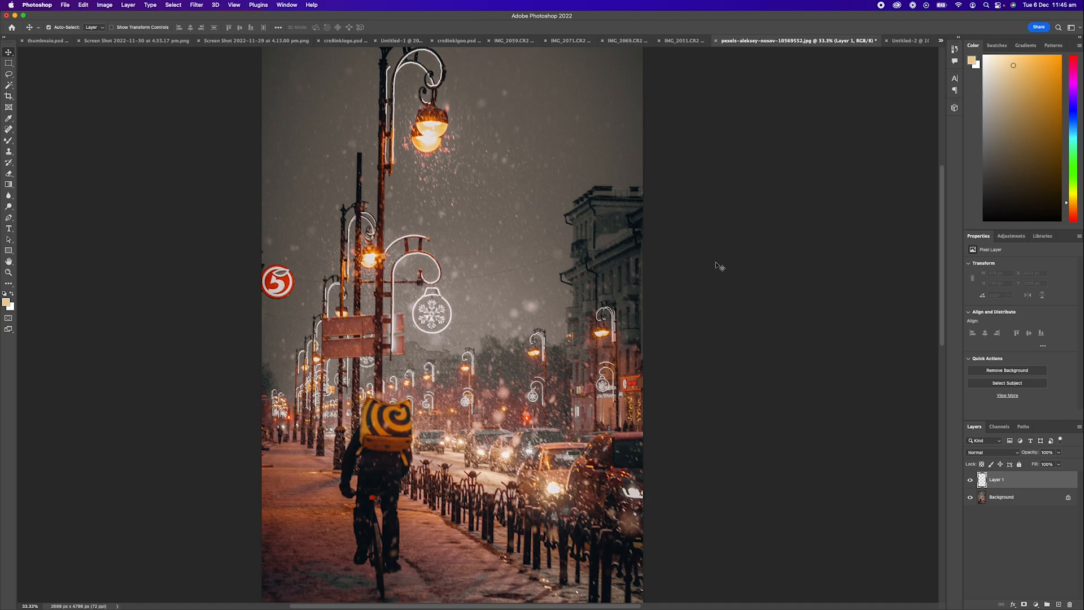
key(m)
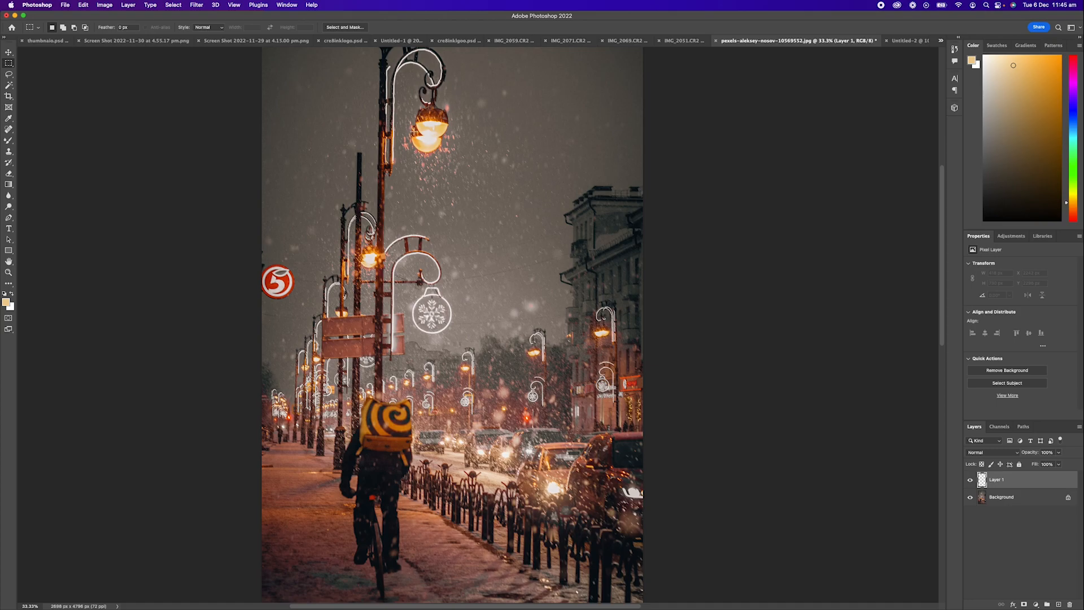
drag(394, 131, 480, 307)
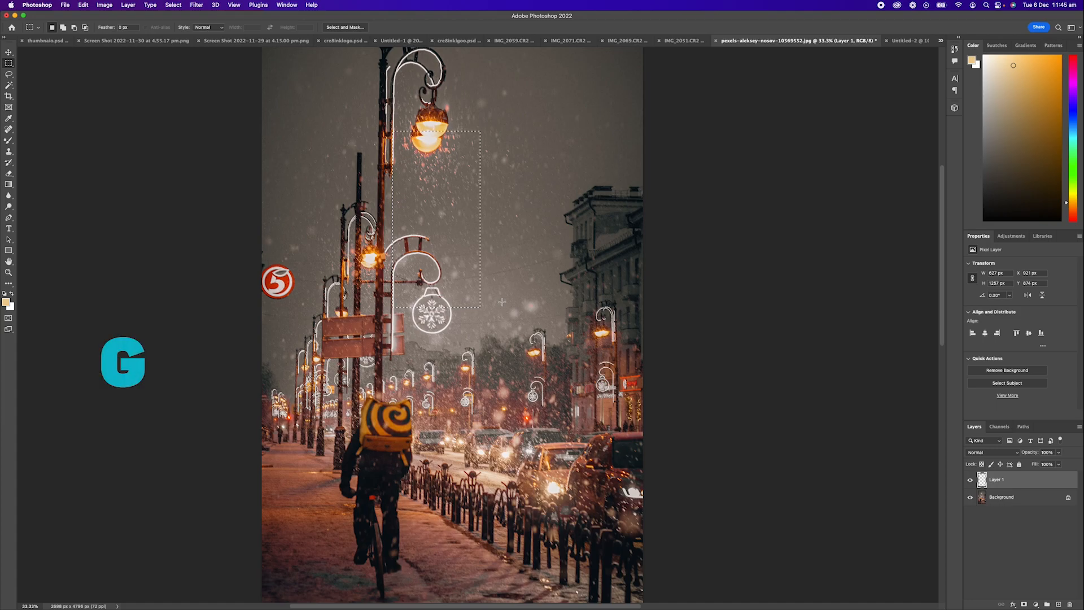
- Set the foreground colour to the pale cream #e8dbc2
key(g)
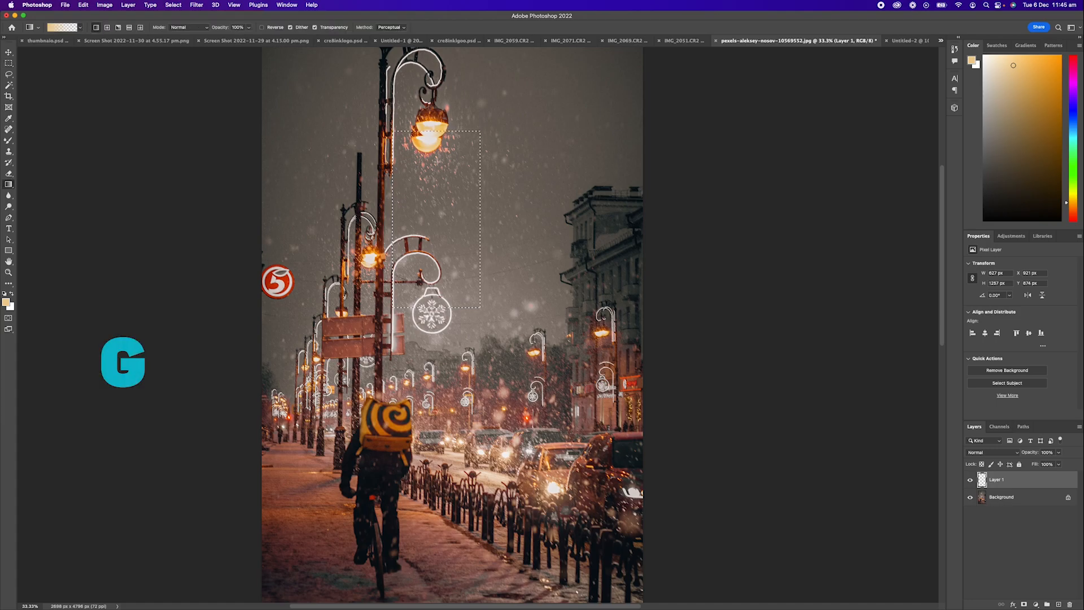
click(8, 303)
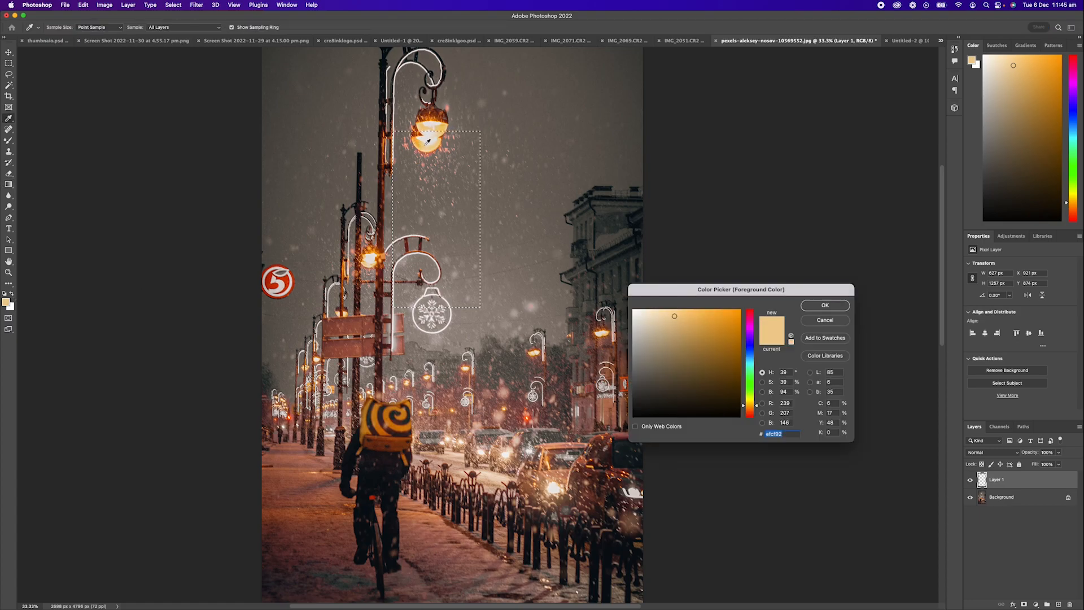
click(678, 317)
mouse_move(696, 292)
mouse_down()
mouse_move(699, 207)
mouse_move(652, 234)
mouse_up()
click(672, 232)
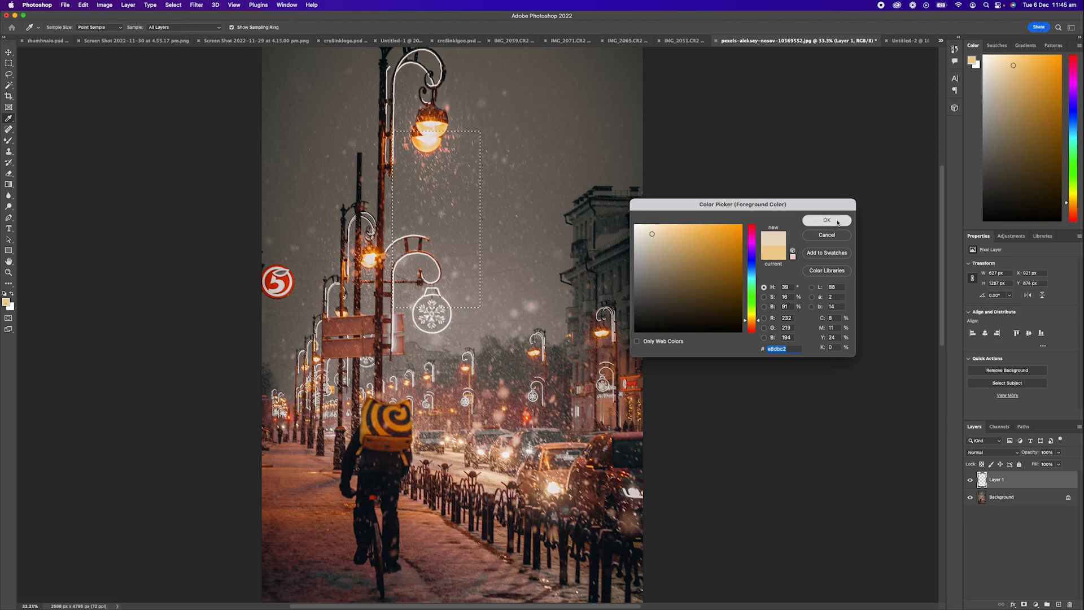
click(838, 222)
- Fill the selection with a Foreground to Transparent gradient running downward from the lamp
key(g)
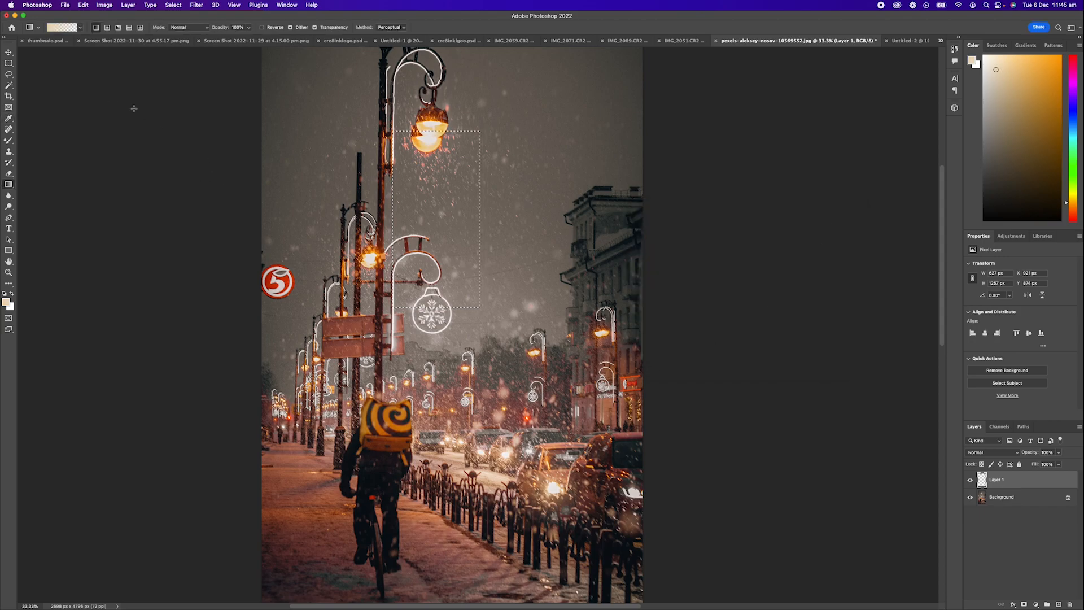
click(67, 29)
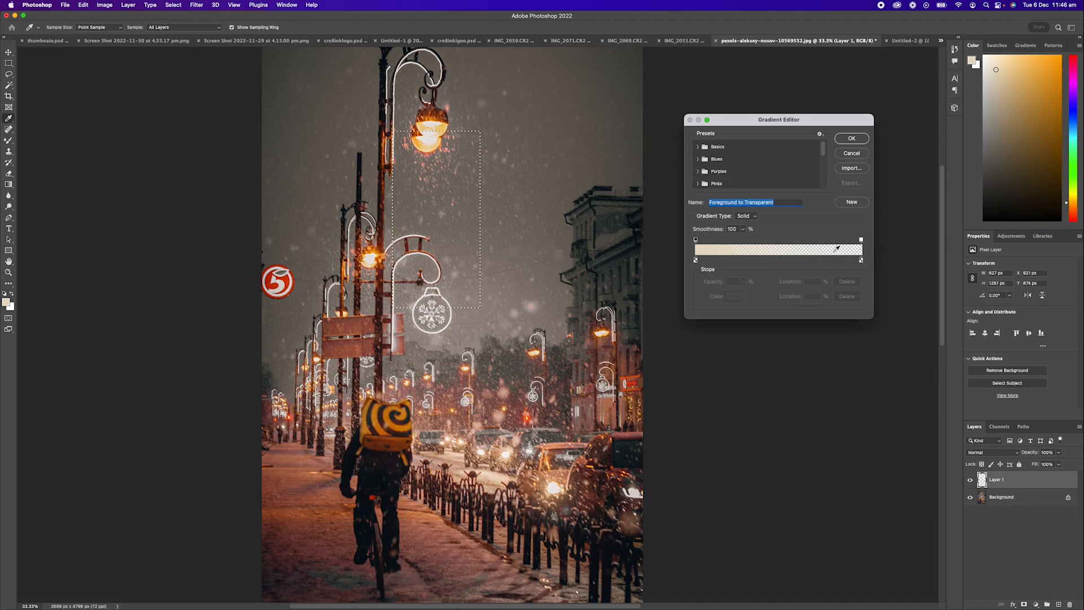
click(847, 141)
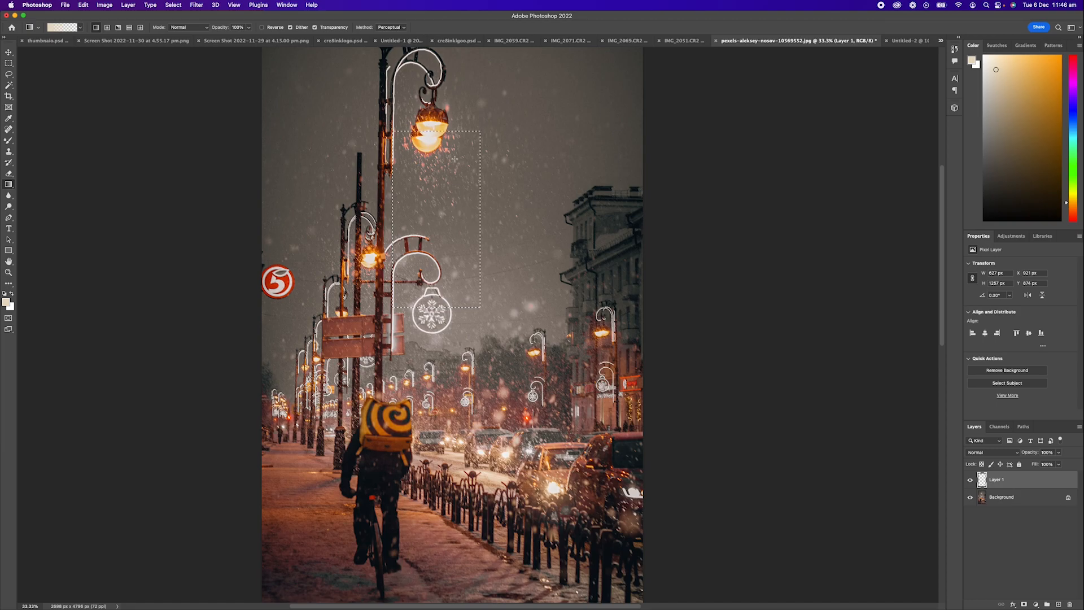
key(super+z)
drag(454, 117, 450, 231)
key(super+z)
drag(451, 124, 458, 281)
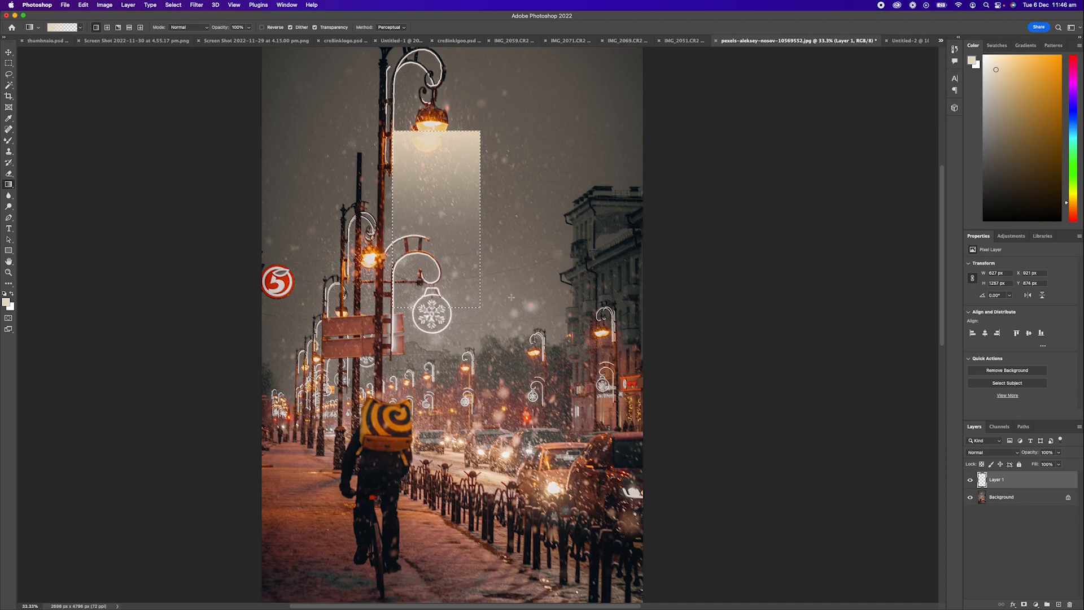
- Deselect and move the gradient layer slightly up toward the lamp
key(super+d)
key(v)
mouse_move(462, 201)
mouse_down()
mouse_move(473, 159)
mouse_move(465, 218)
mouse_move(466, 190)
mouse_up()
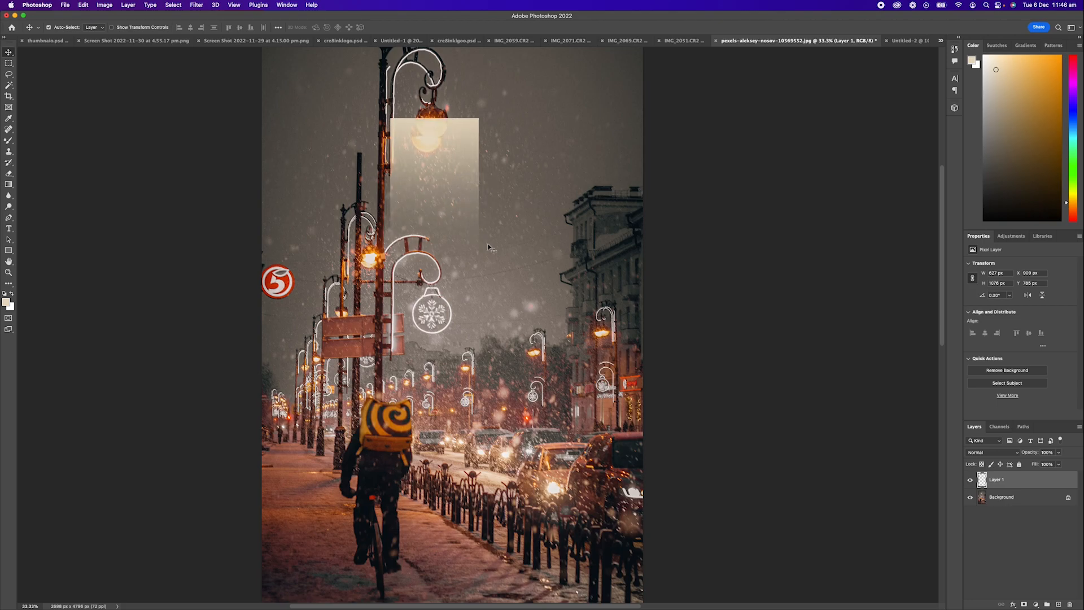
- Distort the gradient so its top narrows into a cone beneath the lamp
key(super+t)
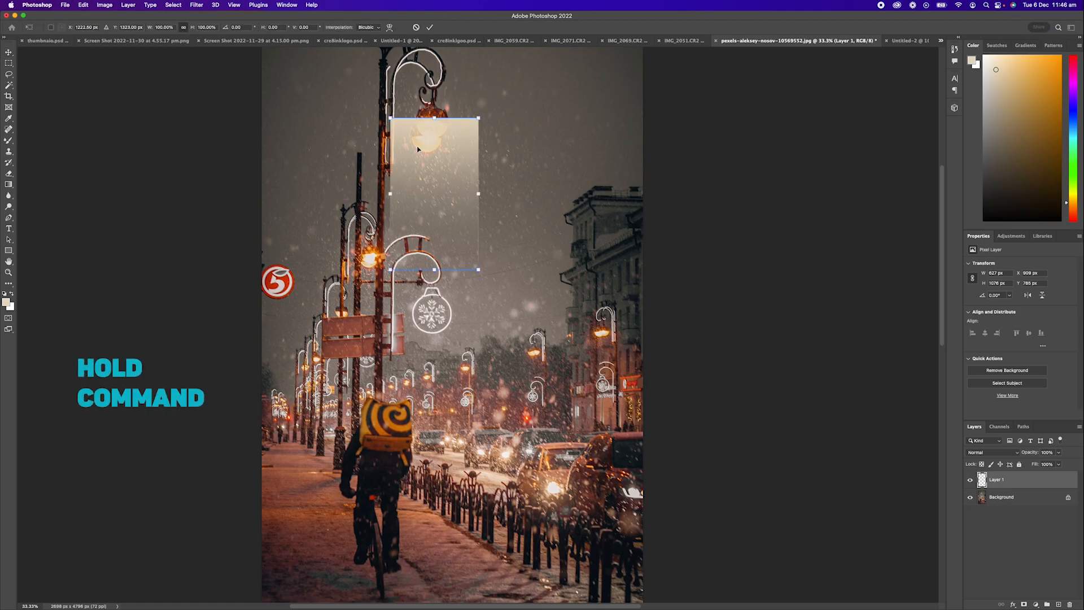
drag(391, 120, 444, 120)
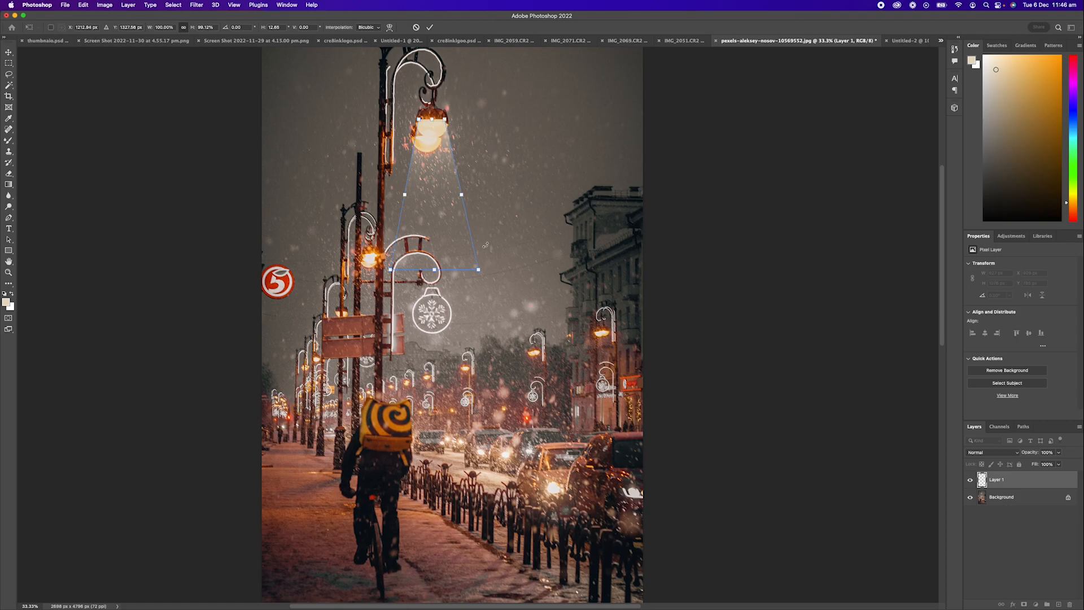
key(Return)
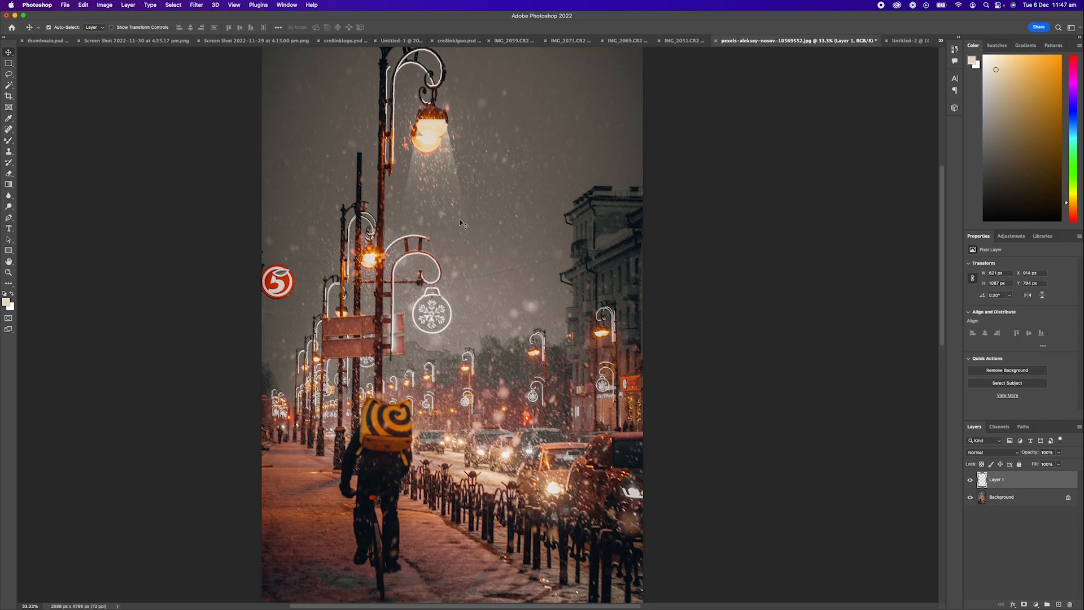
- Nudge the beam layer down three pixels
key(Down)
key(Down)
key(Down)
key(Down)
key(Down)
key(Down)
click(997, 453)
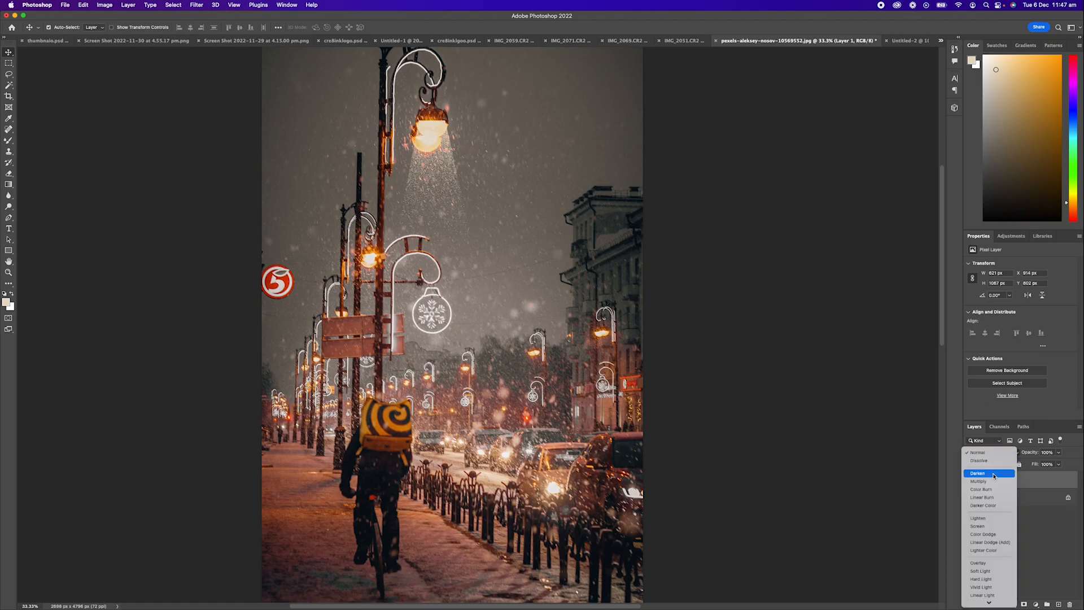
click(982, 570)
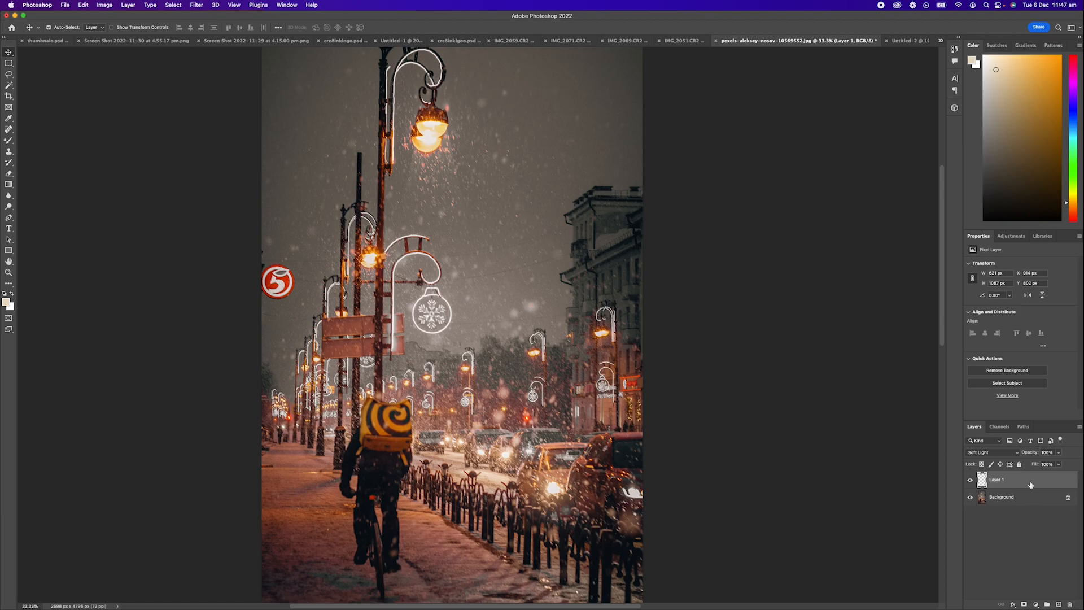
click(1002, 453)
click(999, 337)
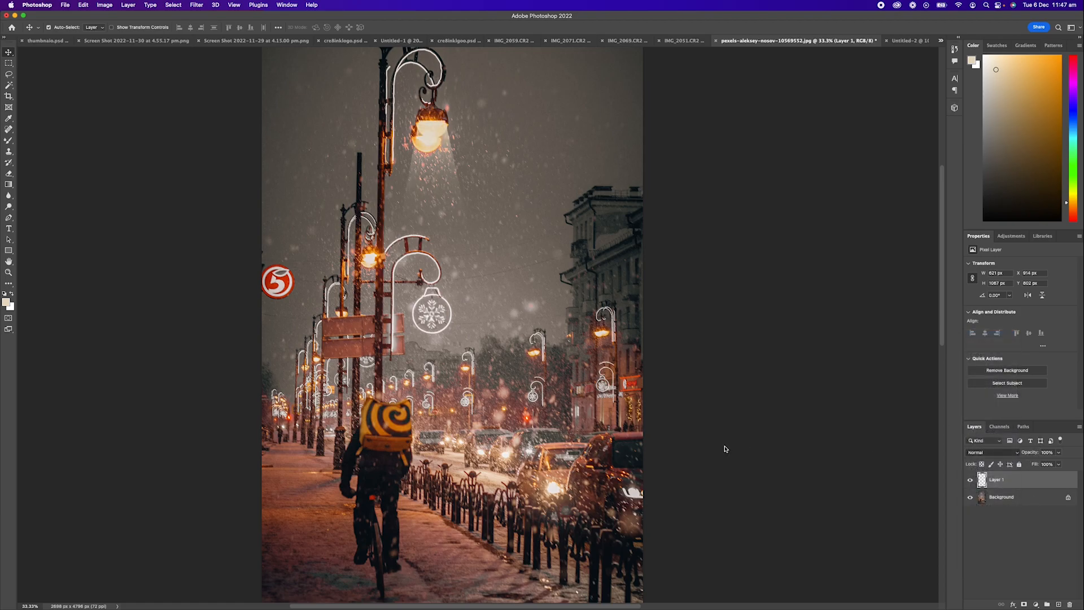
- Lower the beam layer's opacity to 82%
drag(1059, 456, 1052, 463)
click(1030, 490)
- Apply a Gaussian Blur to the beam layer
click(199, 4)
mouse_move(219, 115)
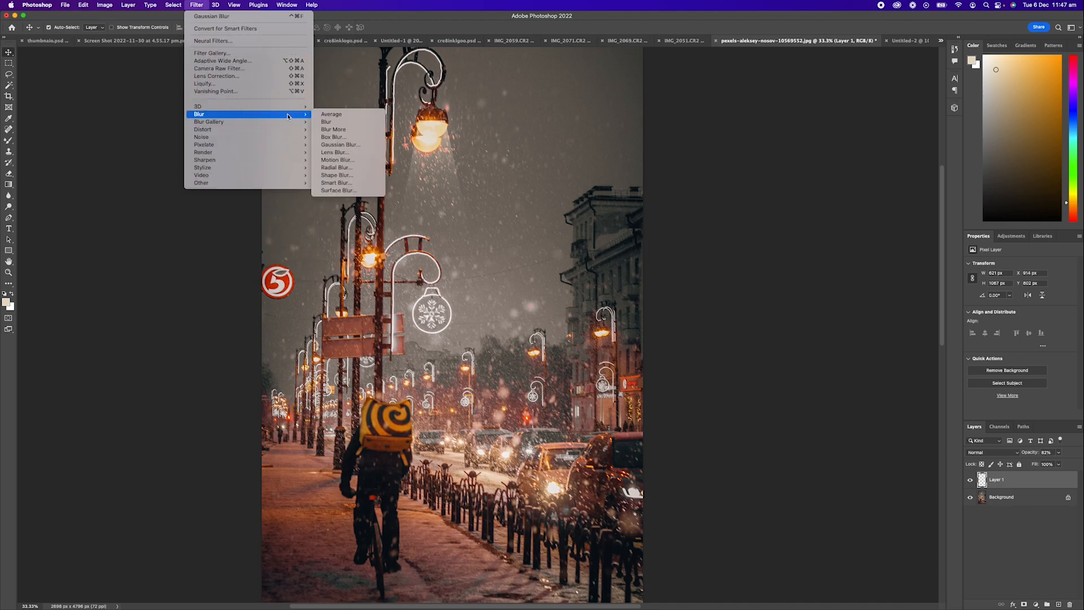
click(354, 145)
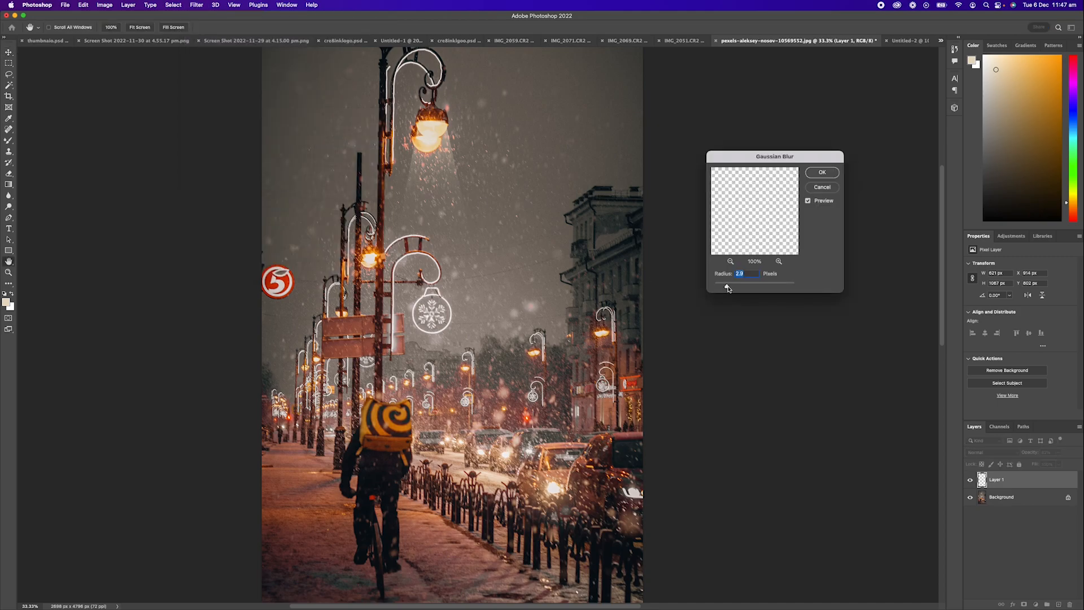
drag(728, 287, 724, 288)
click(822, 173)
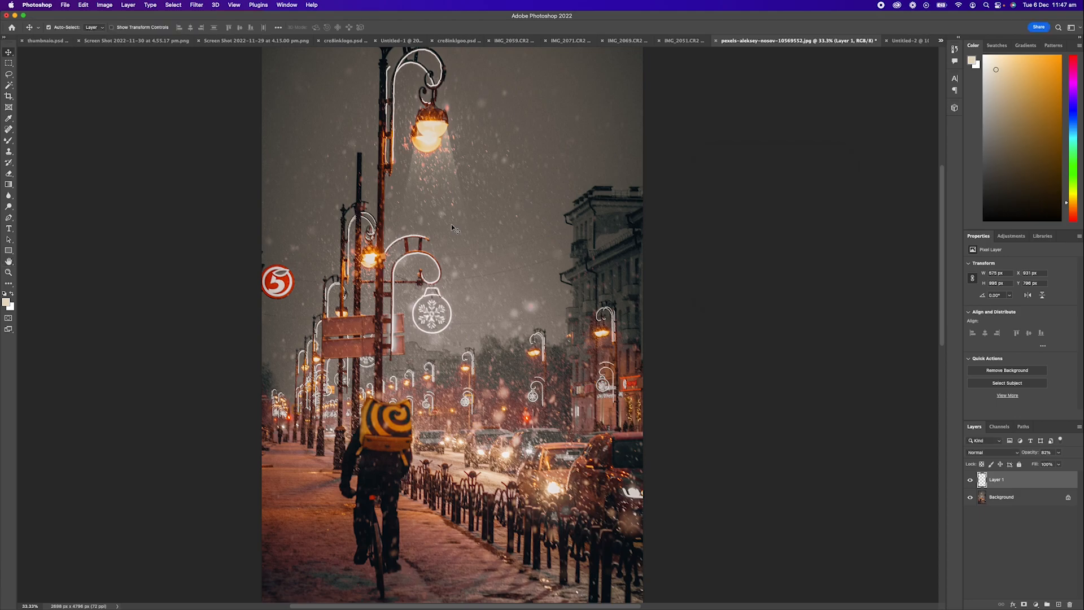
- Add a layer mask to the beam layer
key(z)
click(431, 120)
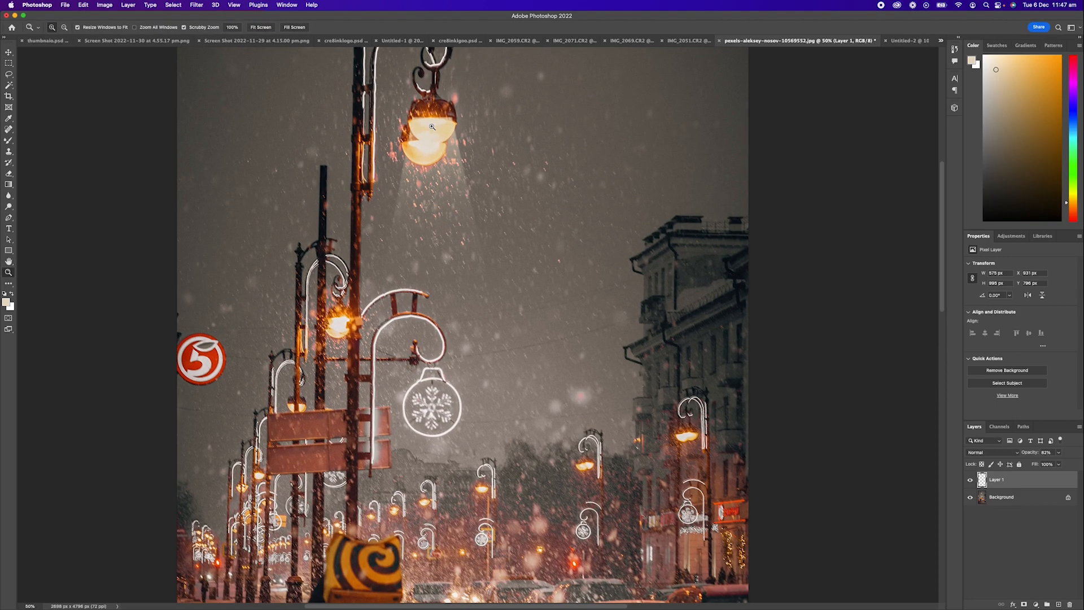
click(431, 120)
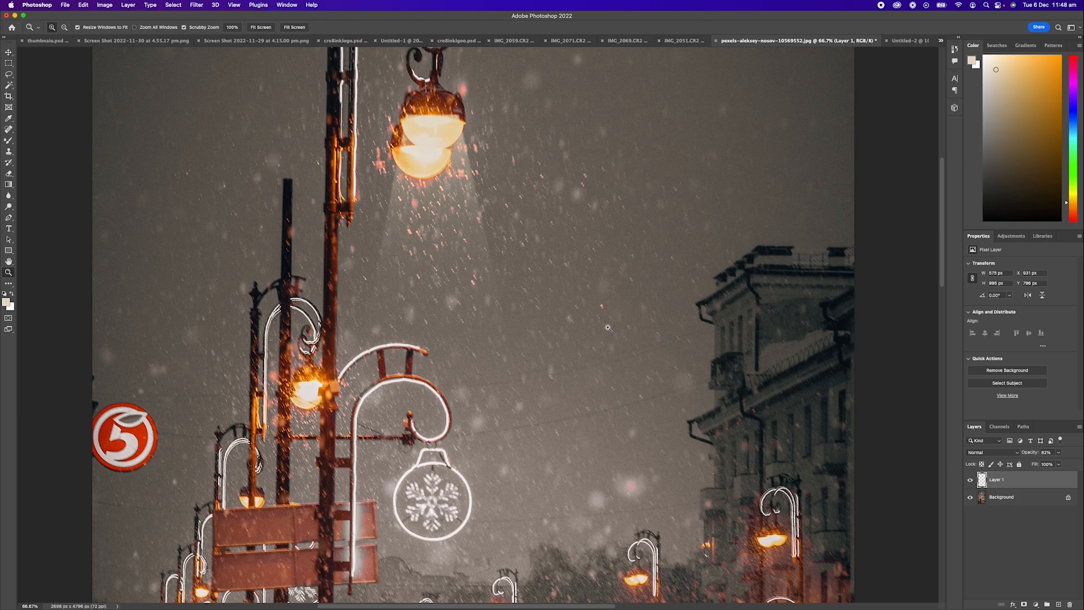
click(1024, 604)
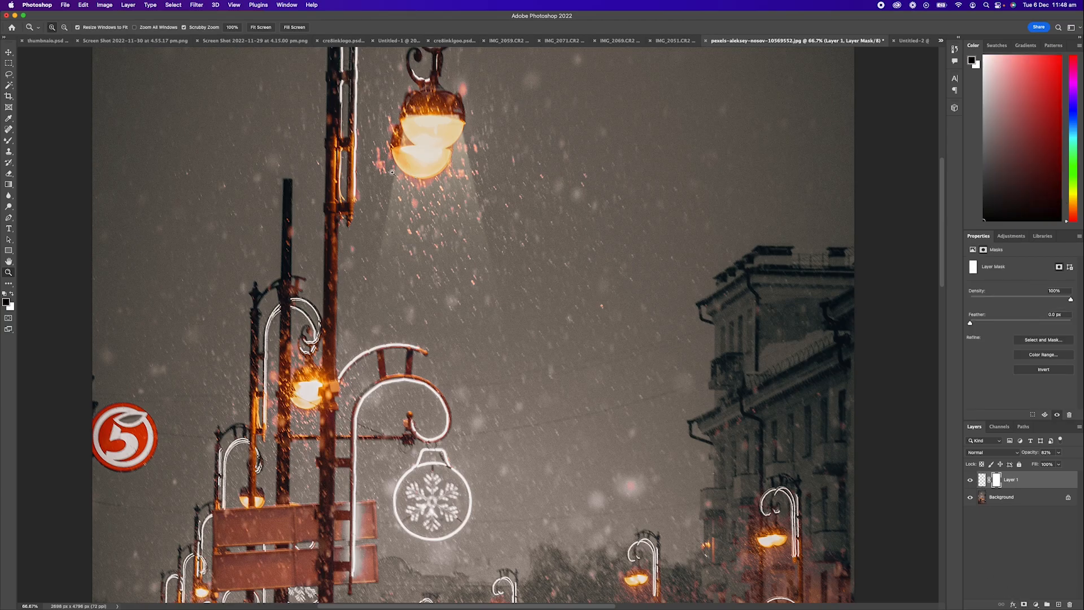
- Paint black with a smaller brush on the mask to hide the beam's edge beside the lamp
key(b)
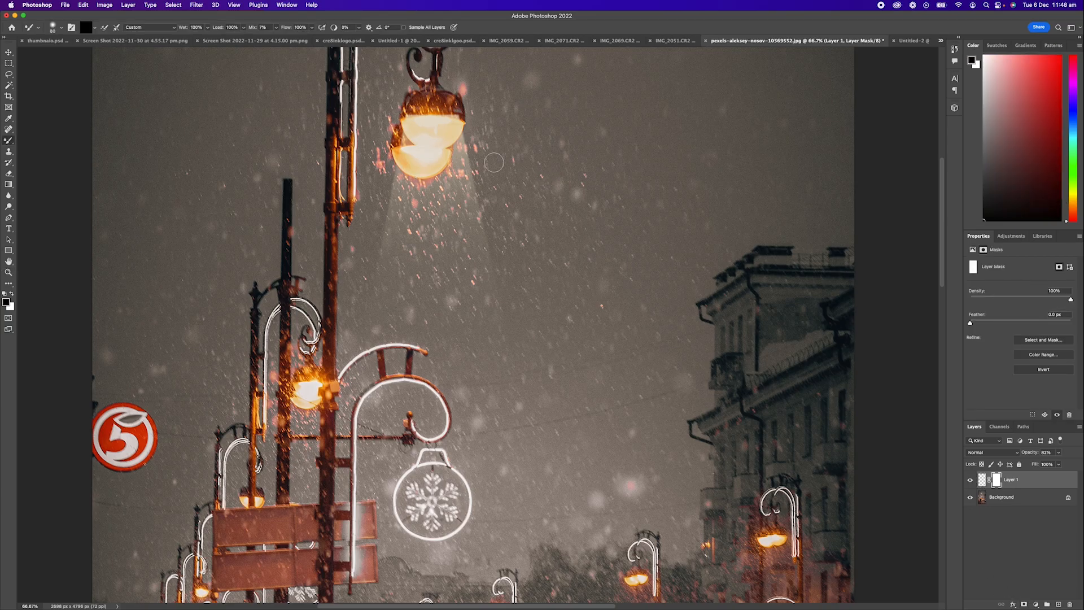
key(bracketleft)
key(bracketleft)
key(bracketleft)
key(bracketleft)
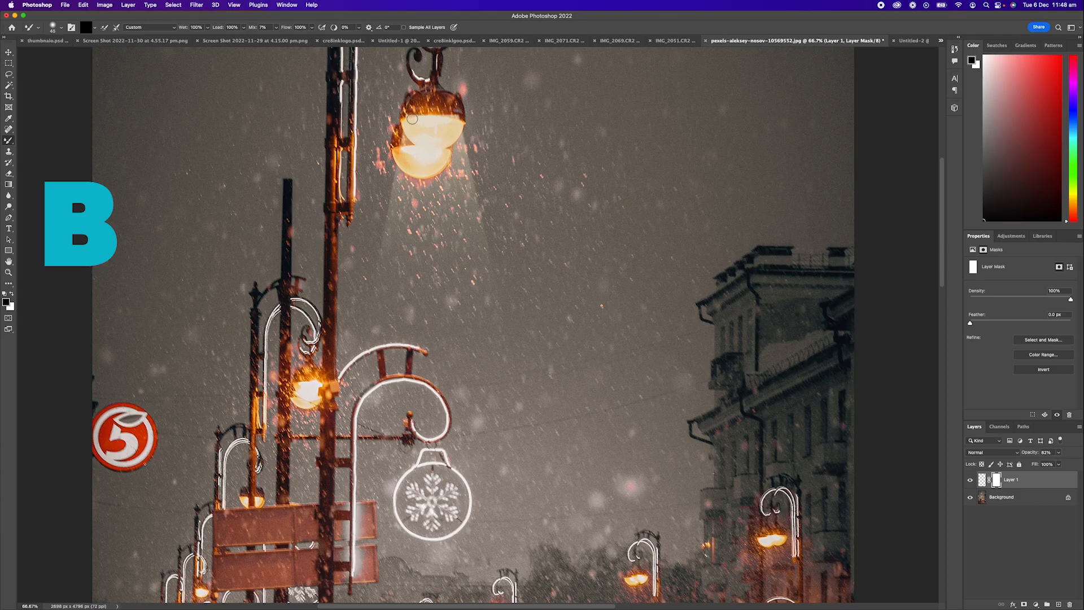
key(bracketleft)
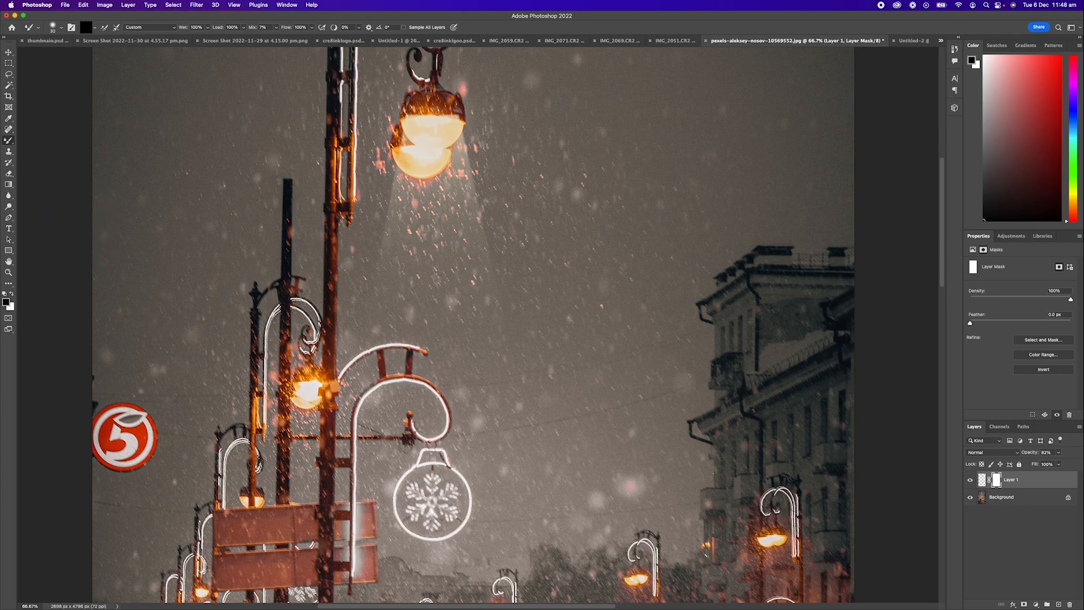
mouse_move(461, 113)
mouse_down()
mouse_move(448, 112)
mouse_move(464, 117)
mouse_up()
mouse_move(466, 117)
mouse_down()
mouse_move(390, 121)
mouse_move(451, 108)
mouse_move(471, 118)
mouse_up()
click(997, 455)
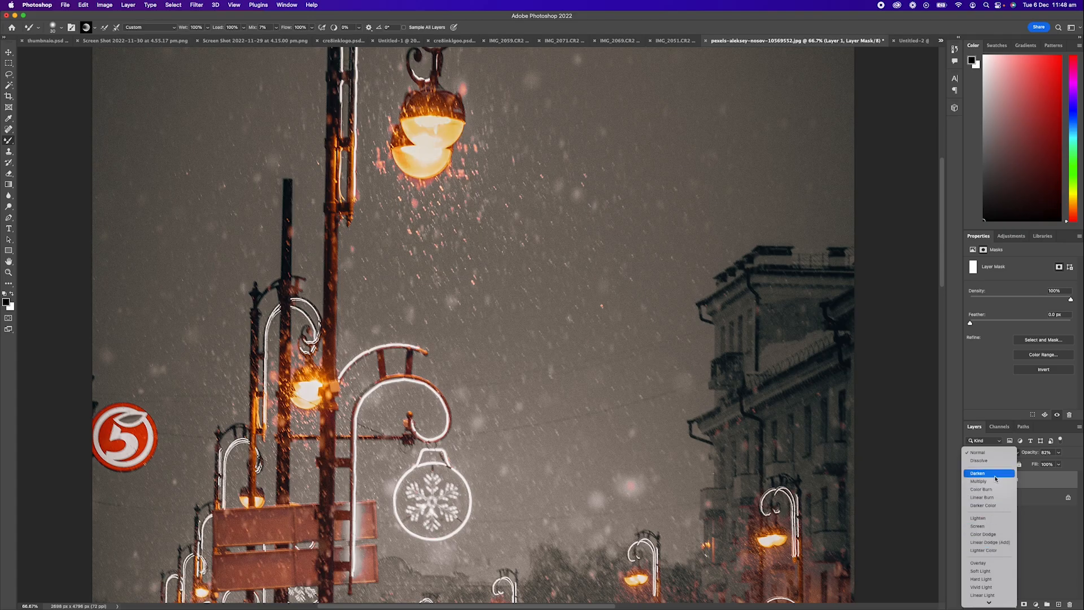
click(977, 452)
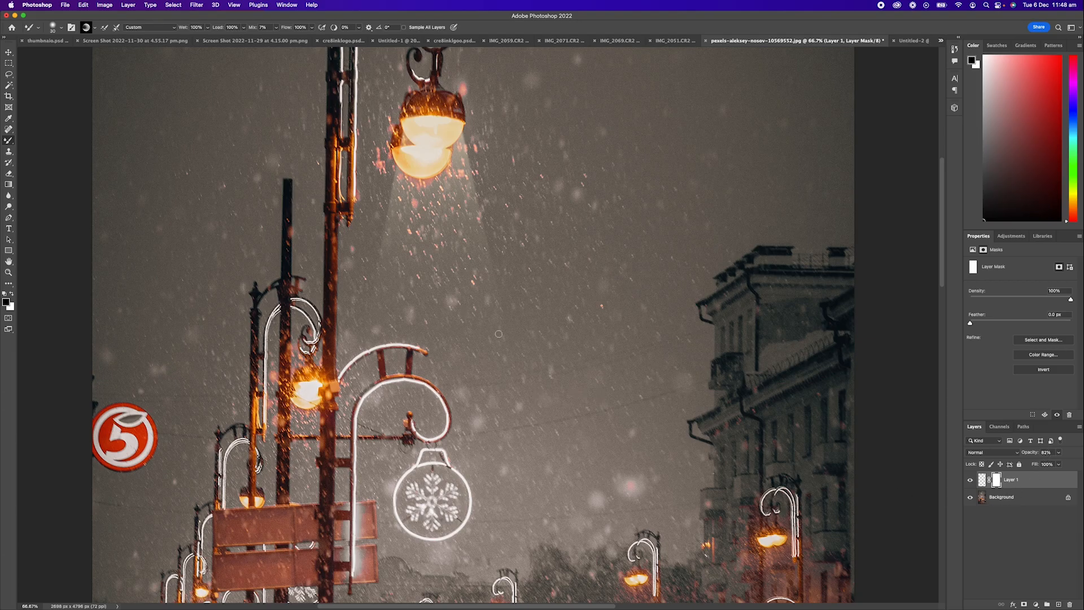
key(ctrl+minus)
key(ctrl+minus)
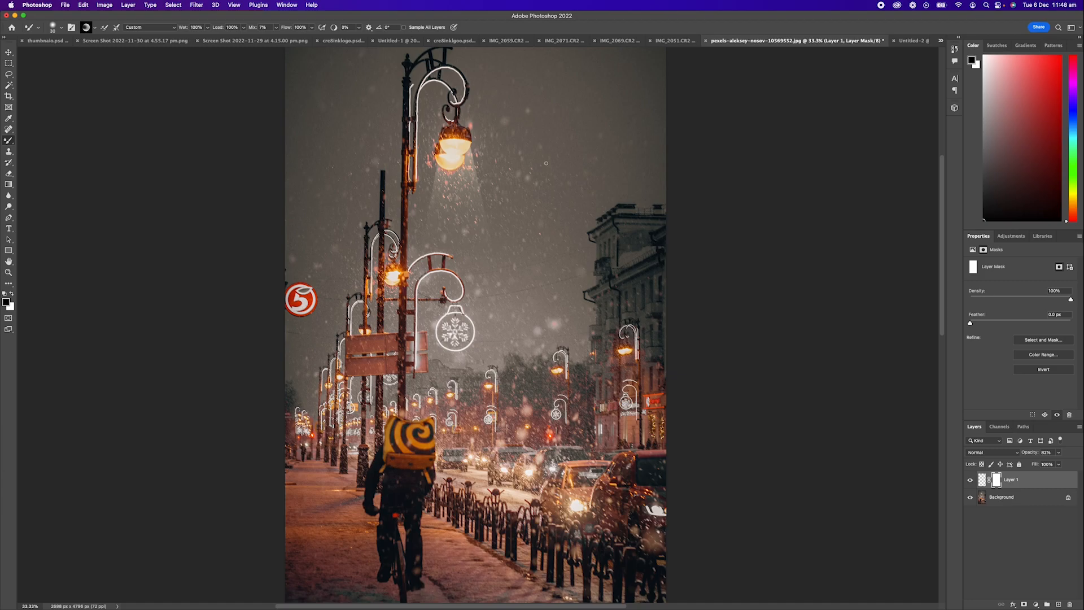
- Duplicate the beam layer and move the copy under the lamp on the building at right
click(982, 480)
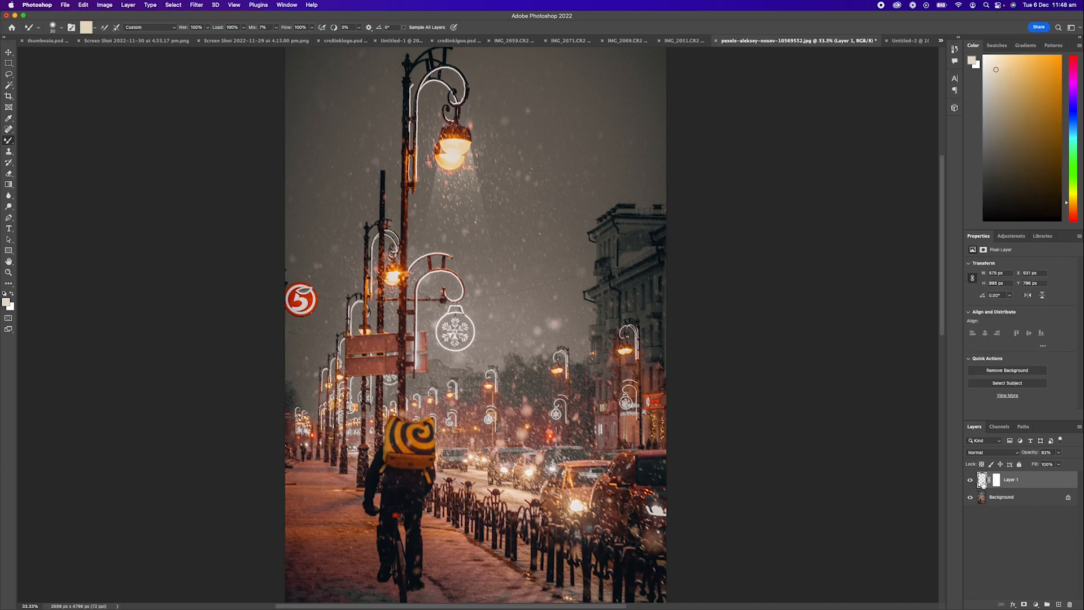
key(super+j)
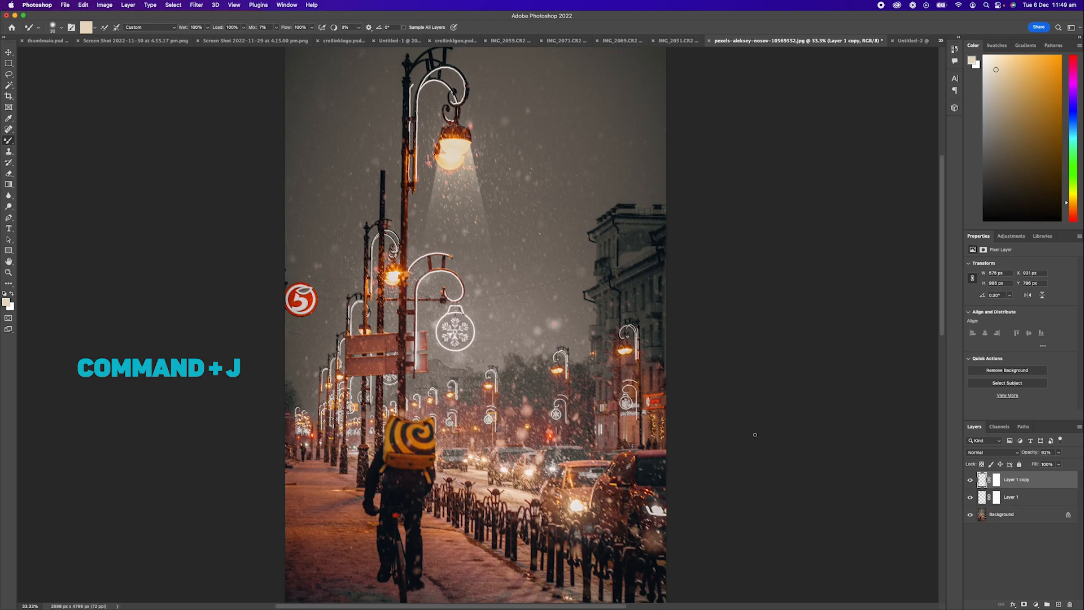
key(v)
mouse_move(454, 197)
mouse_down()
mouse_move(501, 263)
mouse_move(564, 248)
mouse_move(601, 347)
mouse_move(599, 397)
mouse_move(624, 402)
mouse_up()
- Distort the copied beam so its top fits under the right lamp
key(z)
click(624, 345)
click(624, 345)
click(624, 346)
click(624, 346)
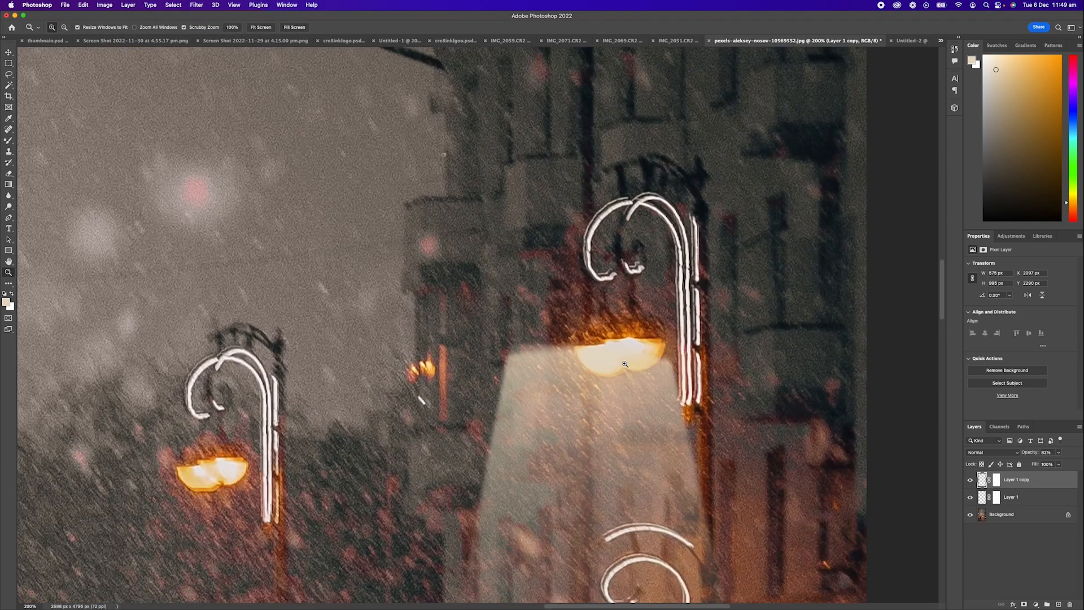
alt+click(622, 377)
key(super+t)
drag(471, 265, 515, 268)
drag(713, 263, 637, 263)
drag(517, 266, 528, 262)
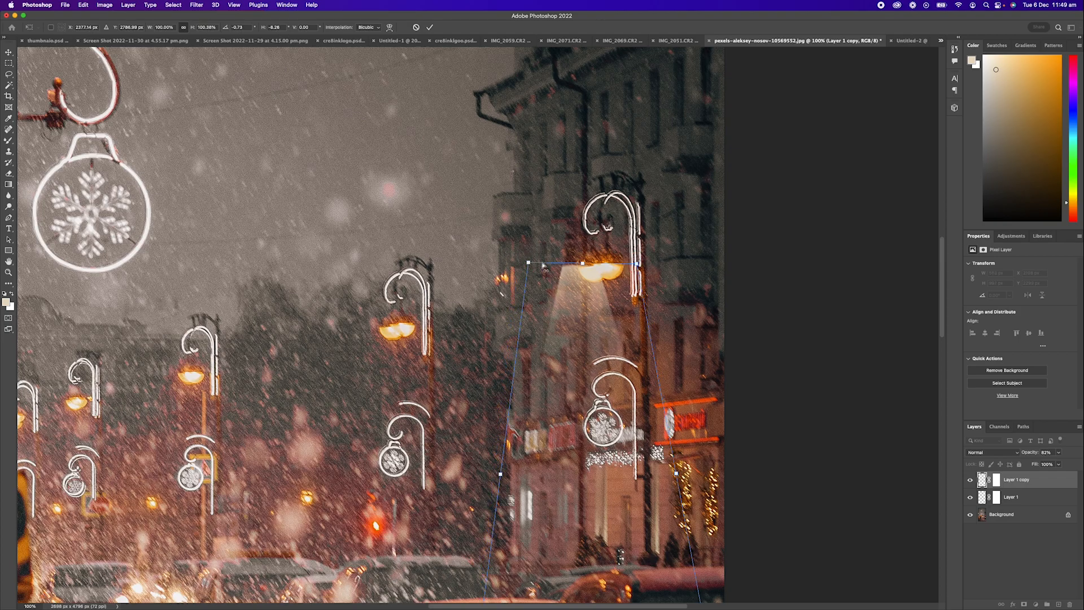
key(Return)
- Paint on the copy's layer mask to hide the beam spilling above the right lamp
key(z)
drag(570, 293, 613, 289)
key(v)
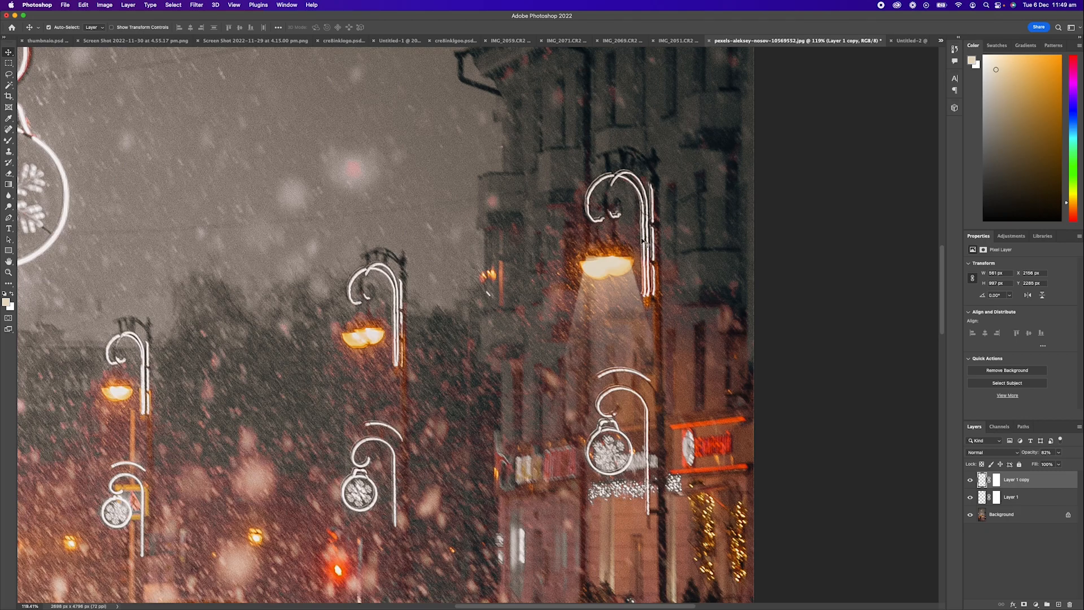
click(997, 479)
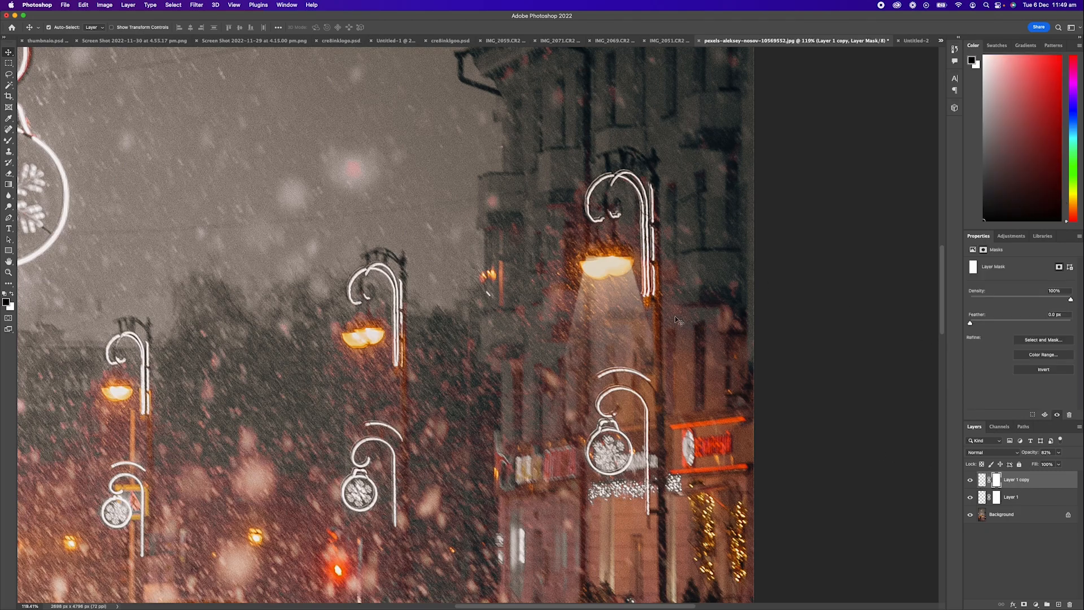
key(z)
click(608, 253)
click(607, 253)
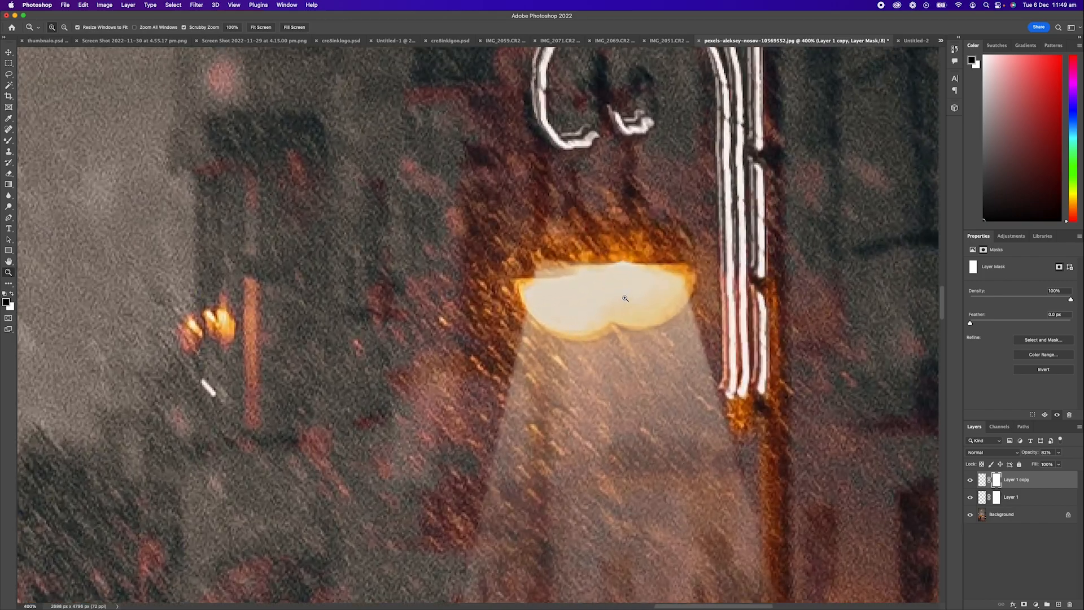
key(b)
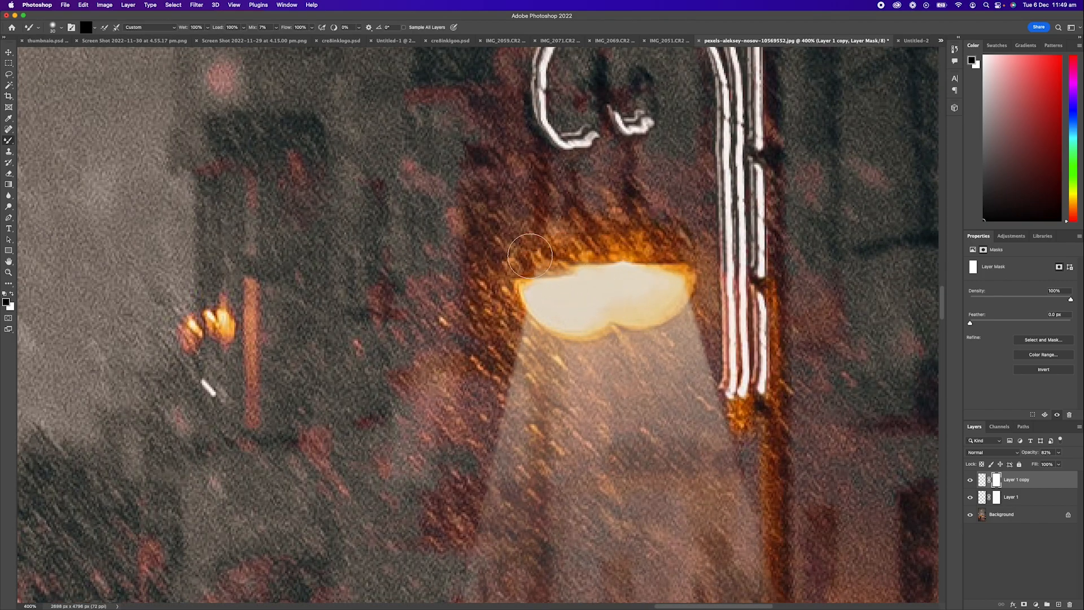
mouse_move(566, 248)
mouse_down()
mouse_move(539, 258)
mouse_move(563, 245)
mouse_move(507, 255)
mouse_up()
key(super+minus)
key(super+minus)
key(super+minus)
key(super+minus)
key(super+minus)
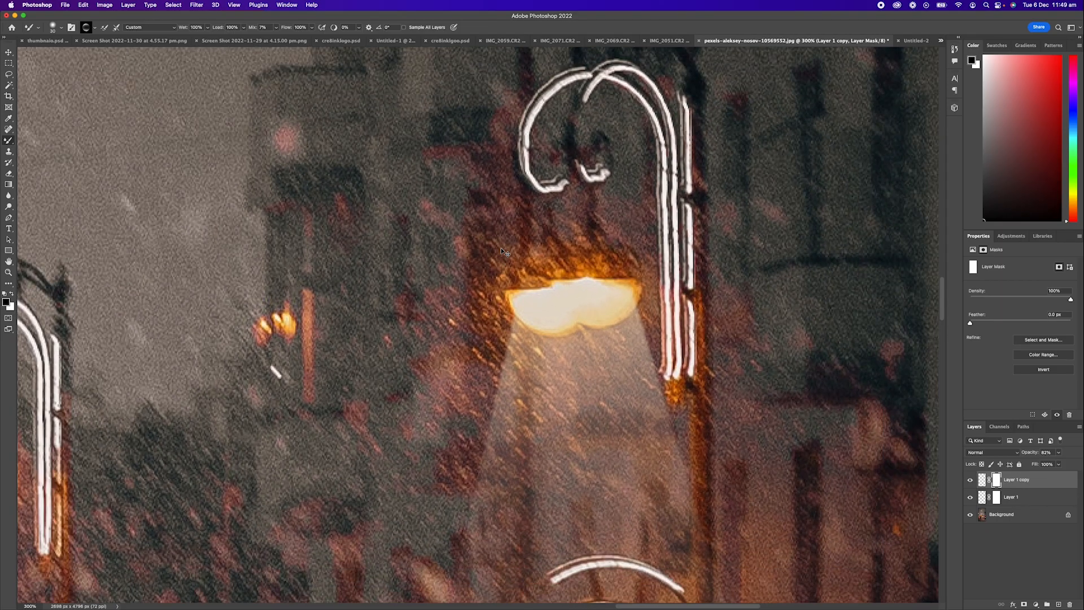
scroll(467, 272, up, 1)
scroll(467, 273, up, 4)
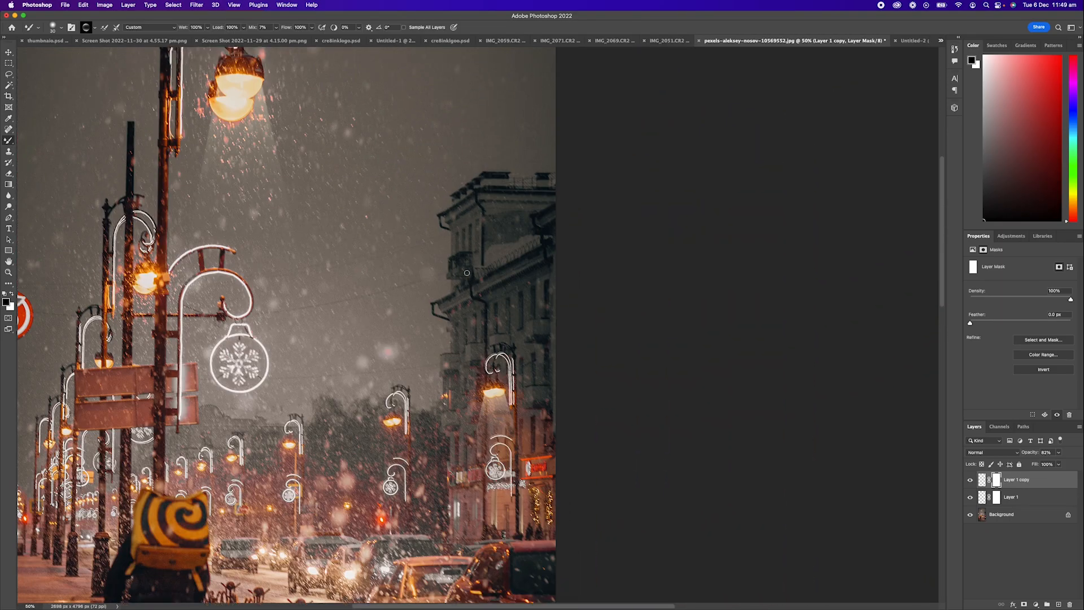
key(super+minus)
scroll(466, 272, up, 3)
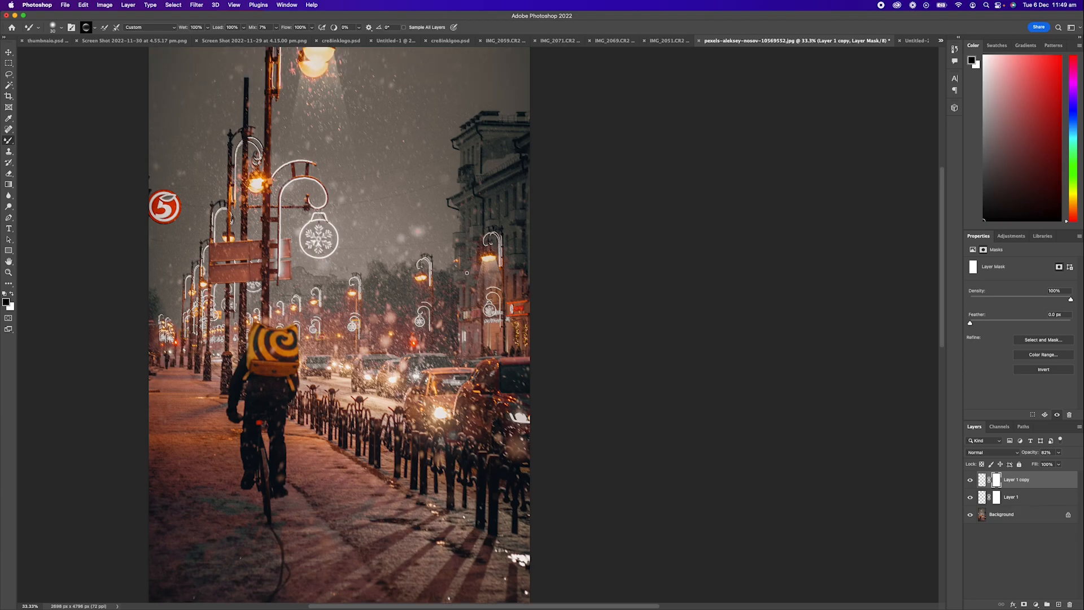